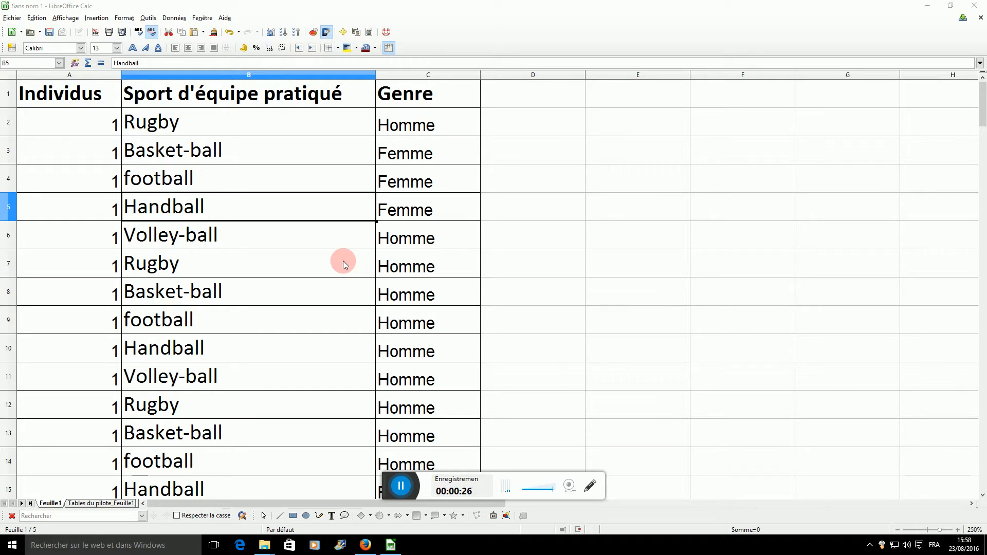
click(81, 73)
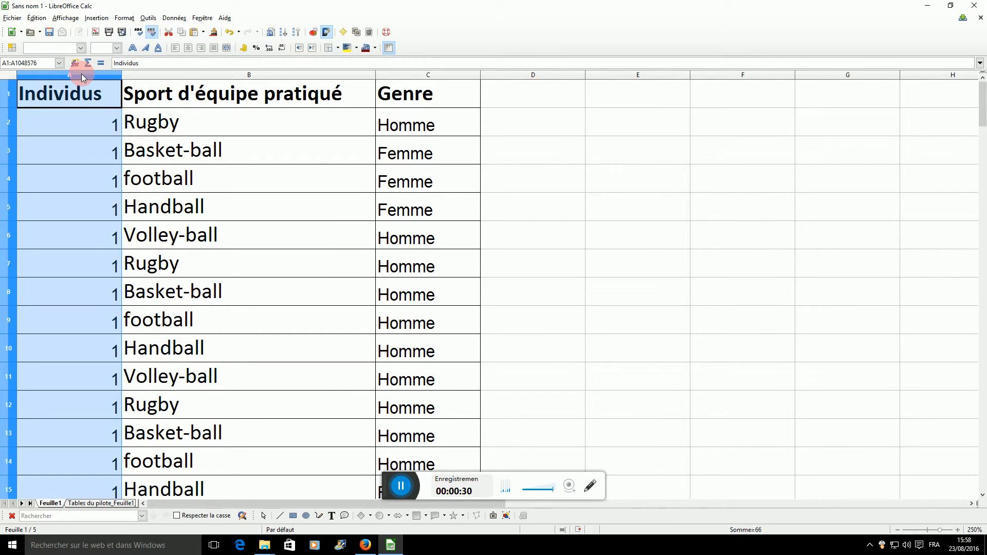
click(96, 128)
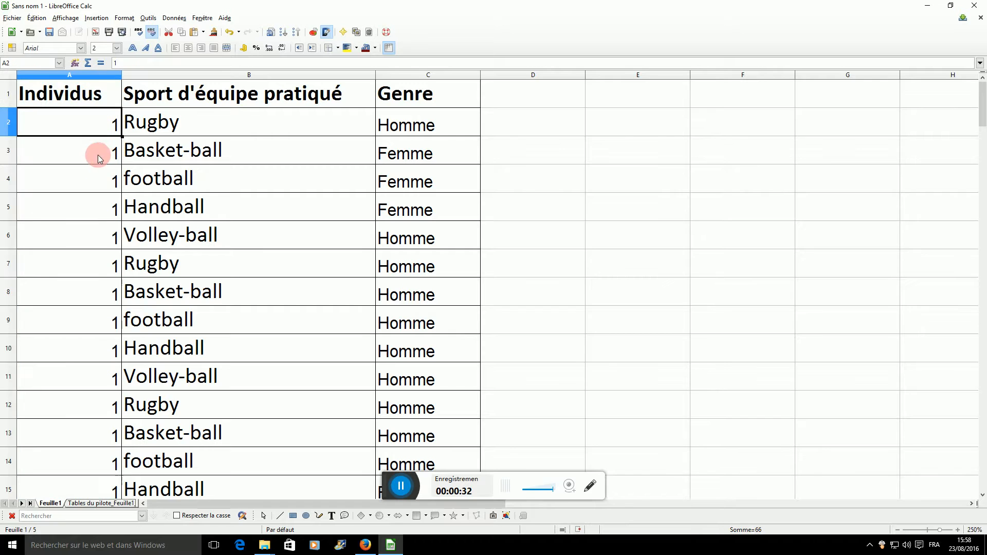
click(97, 155)
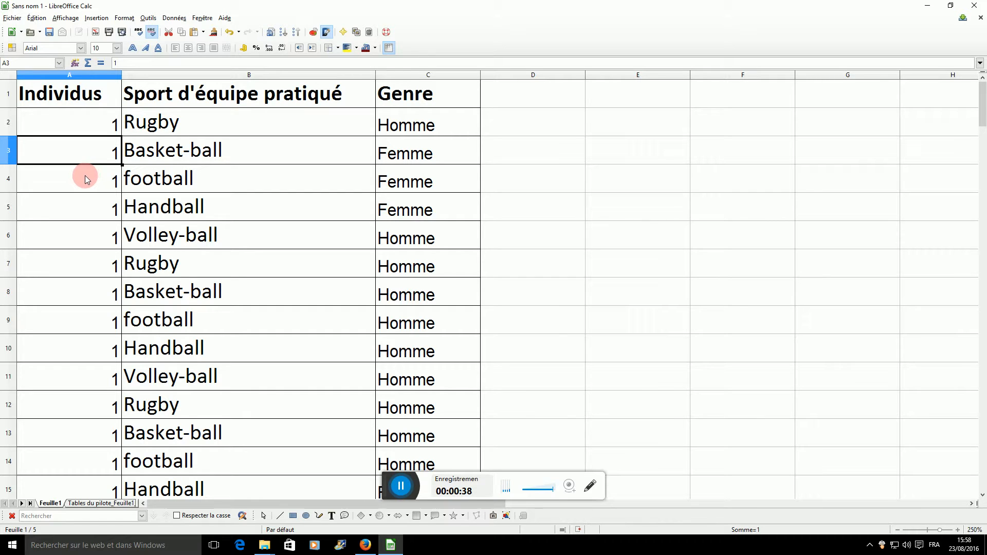
Start creating a pivot table from the Individus, Sport d'équipe pratiqué and Genre data, using the active selection as source.
click(156, 149)
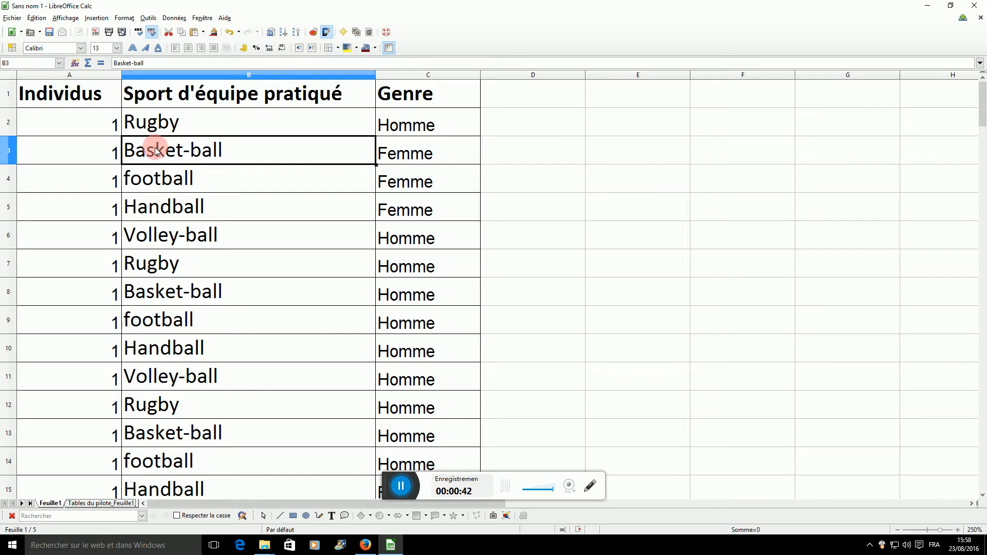
click(173, 20)
click(221, 167)
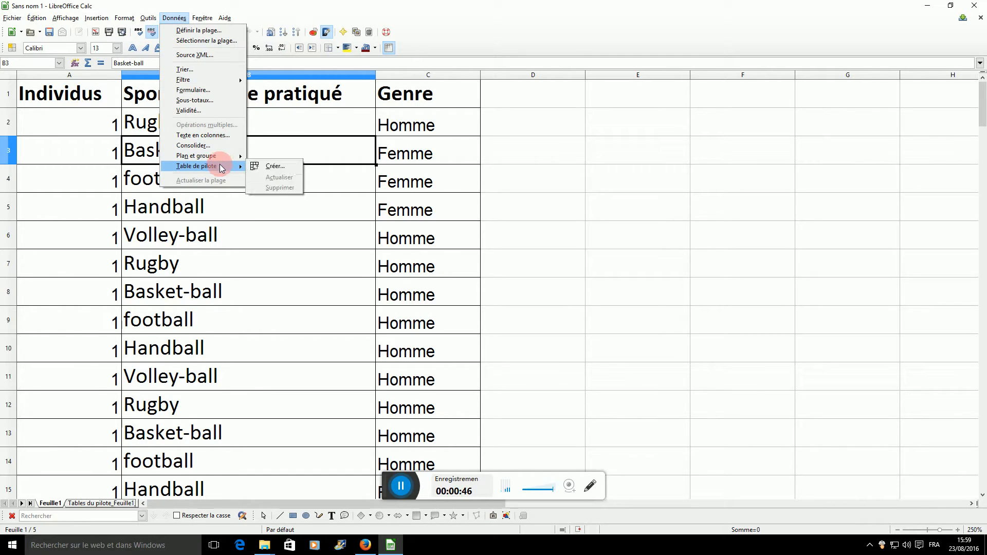
click(259, 167)
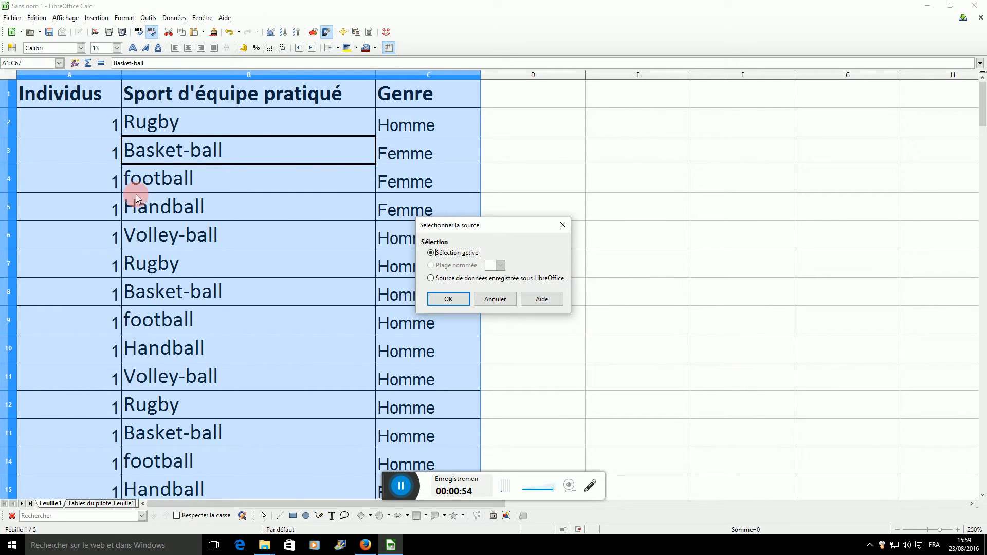
click(451, 300)
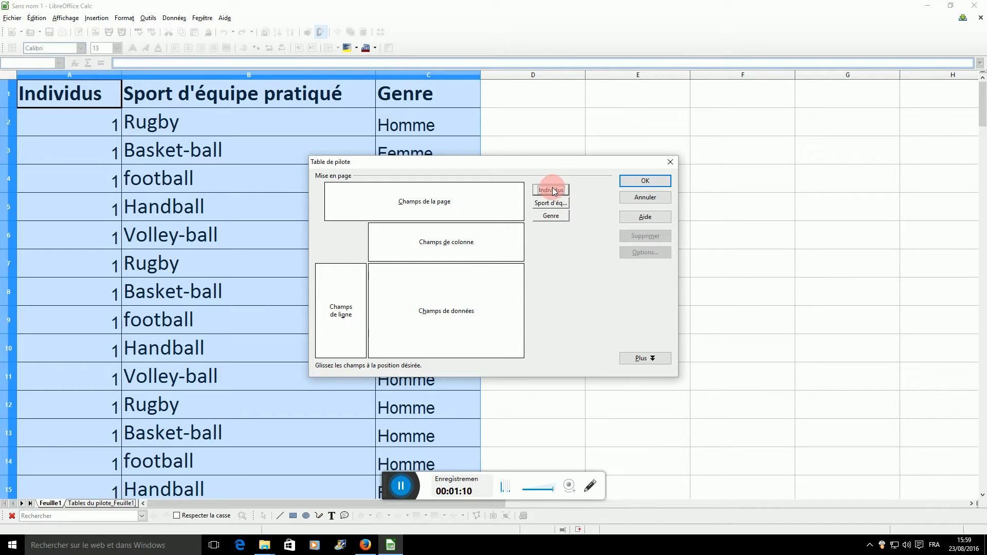
Assign Individus to the data fields, Sport d'équipe pratiqué to the row fields and Genre to the column fields.
drag(555, 191, 433, 312)
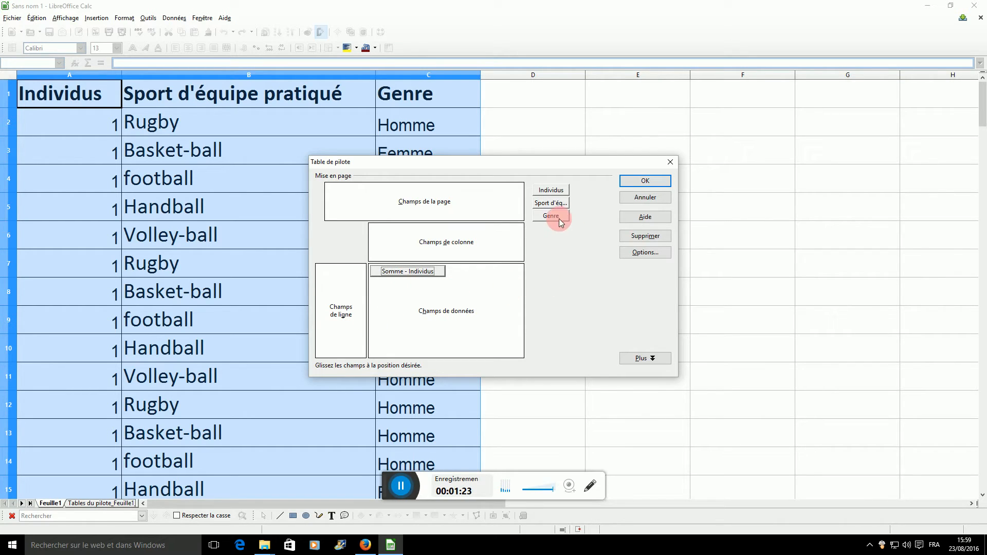
drag(555, 205, 339, 314)
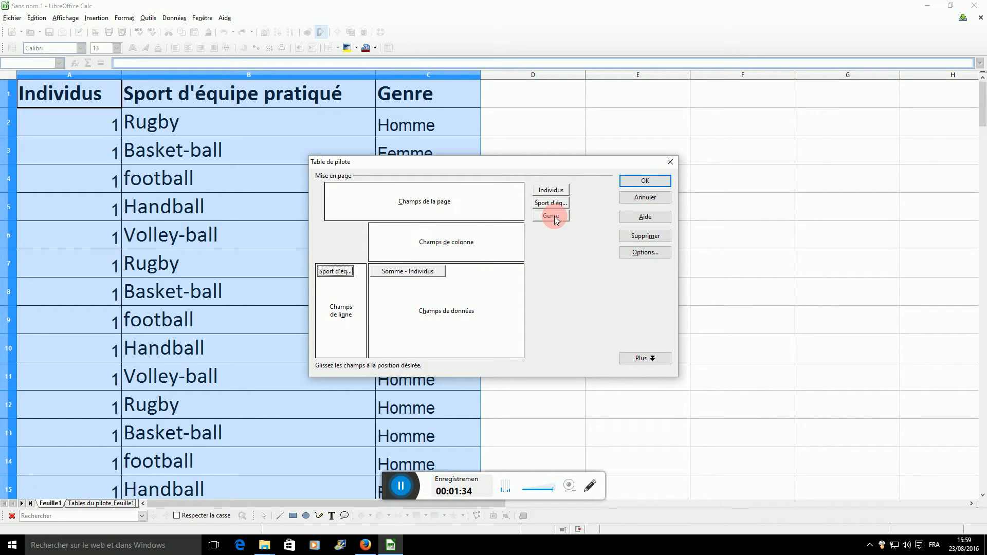
drag(557, 220, 441, 244)
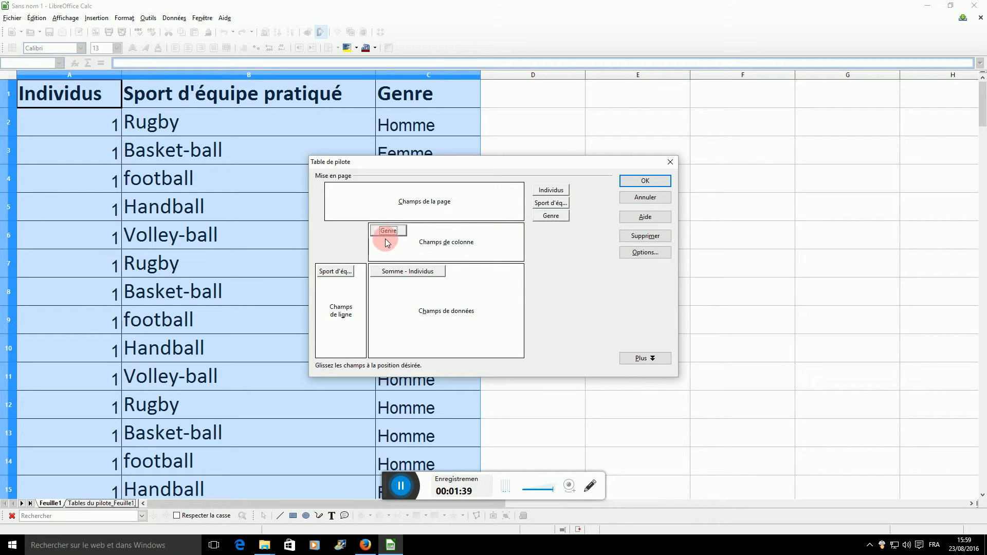
Try Genre as a row field alongside the sport field, and restore it to the column fields.
drag(387, 230, 333, 272)
drag(414, 255, 335, 282)
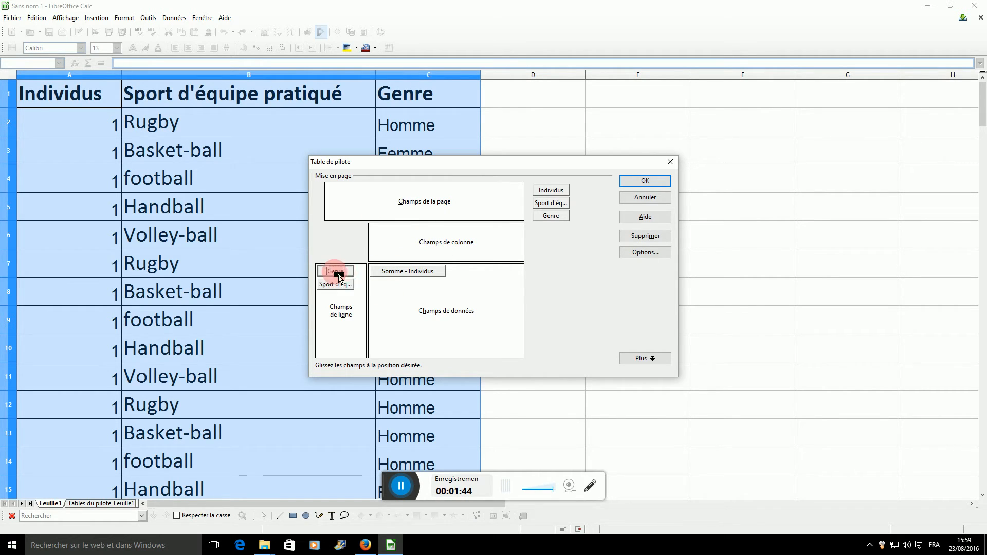
drag(467, 246, 548, 240)
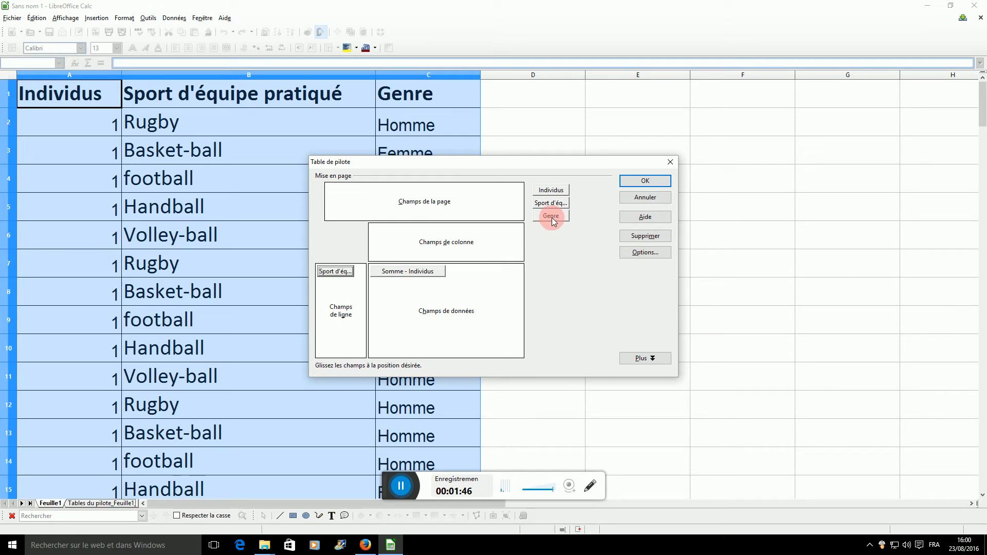
click(551, 218)
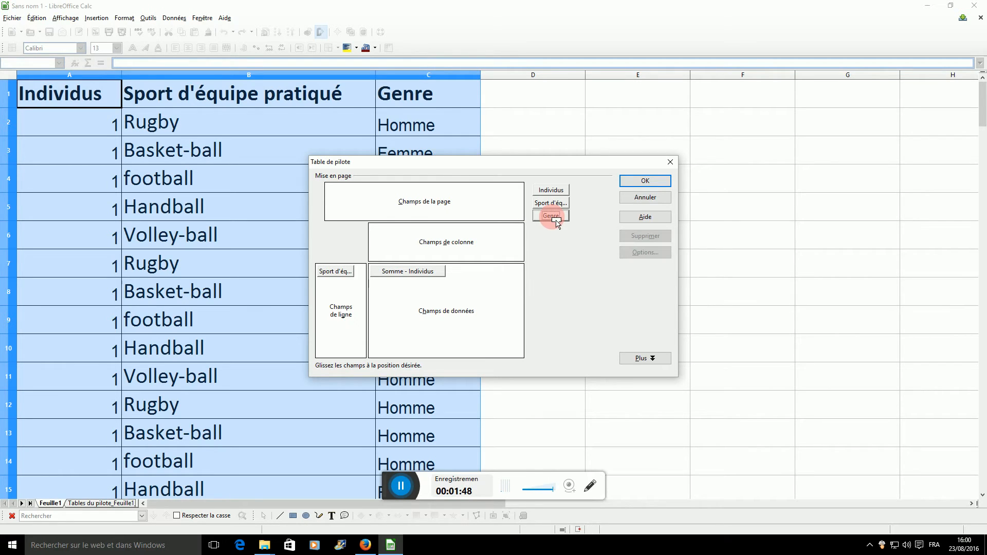
drag(556, 222, 424, 242)
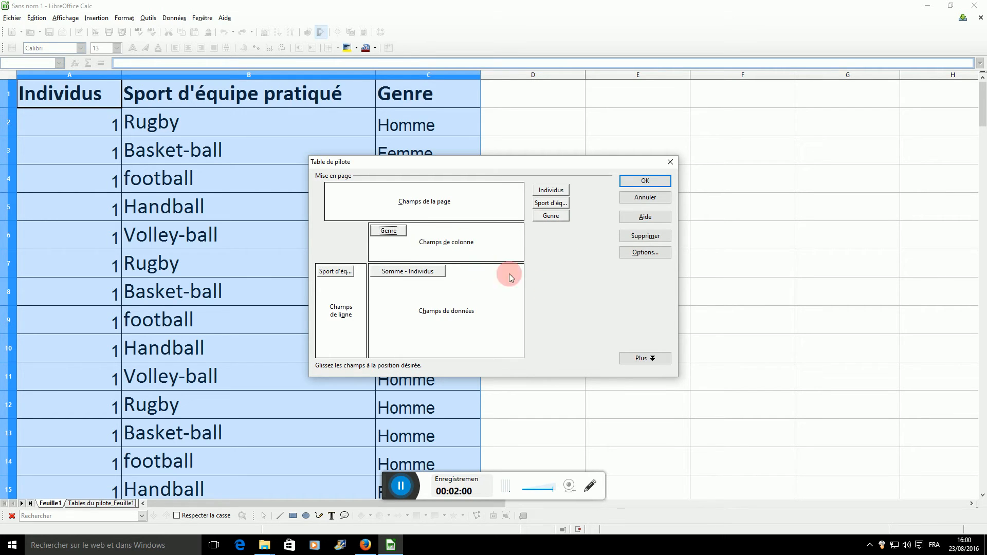
Set the pivot table's result destination to cell E2 of Feuille1 and generate the table.
click(654, 362)
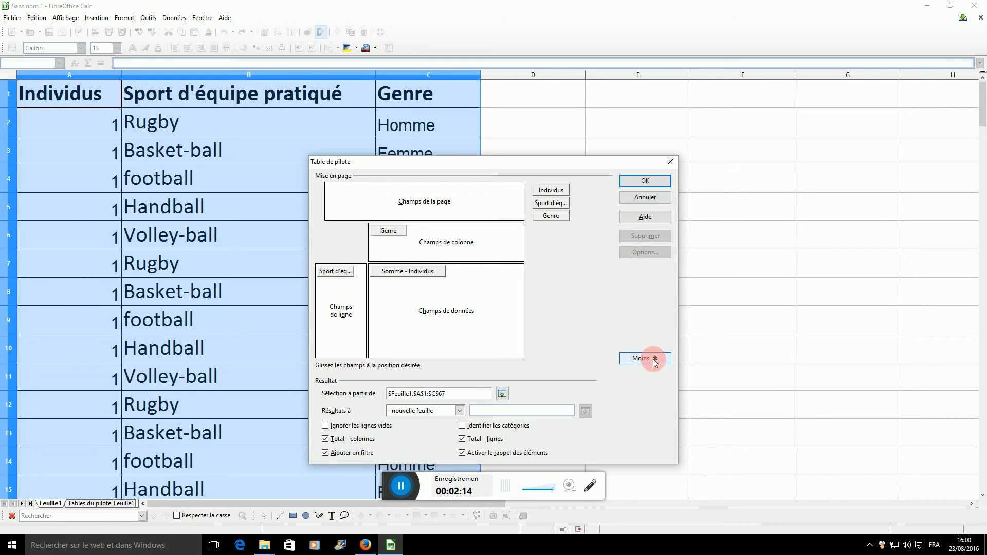
click(417, 411)
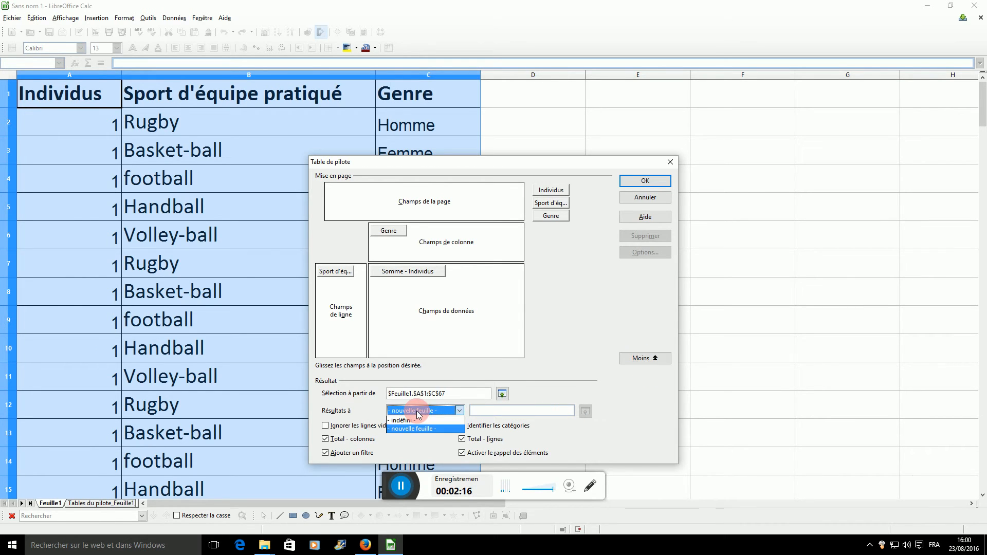
click(420, 424)
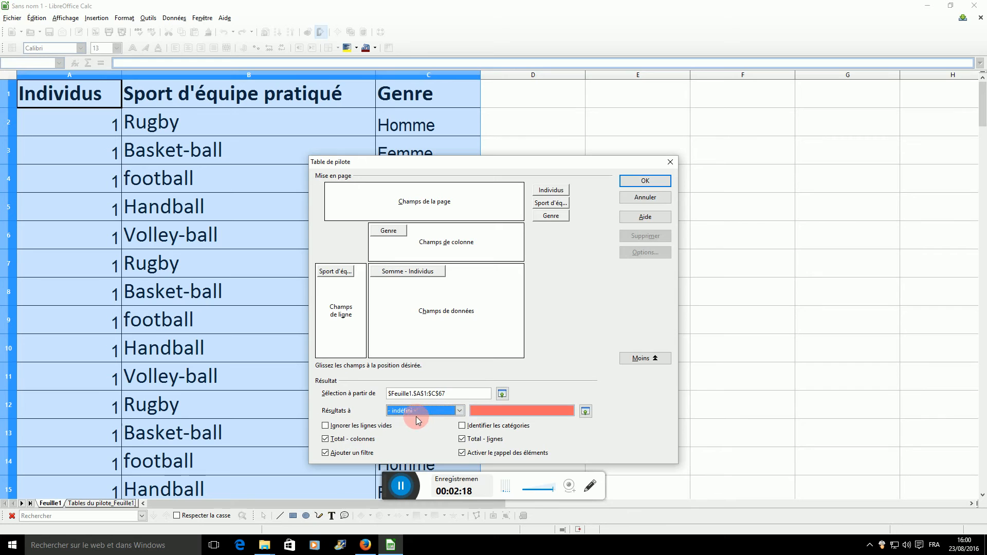
click(586, 411)
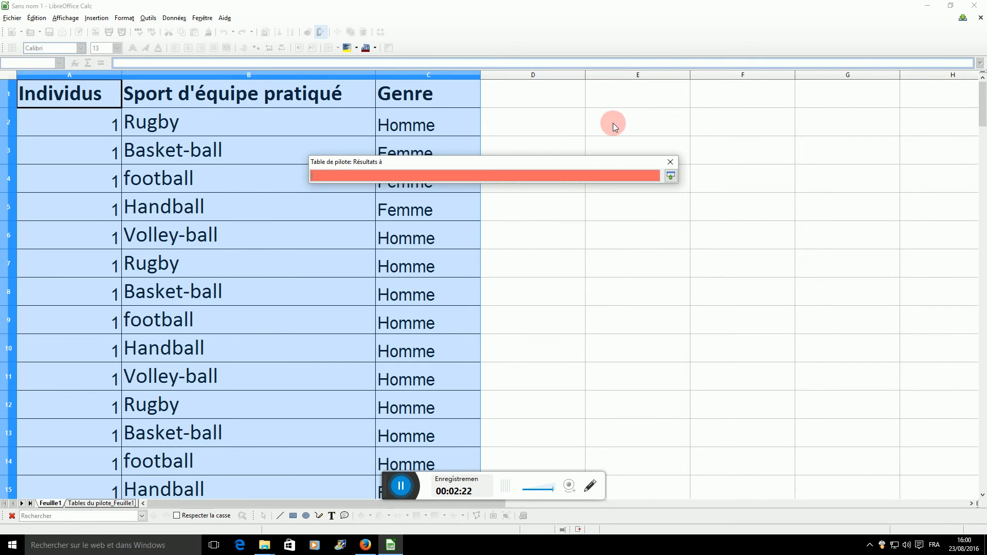
click(612, 122)
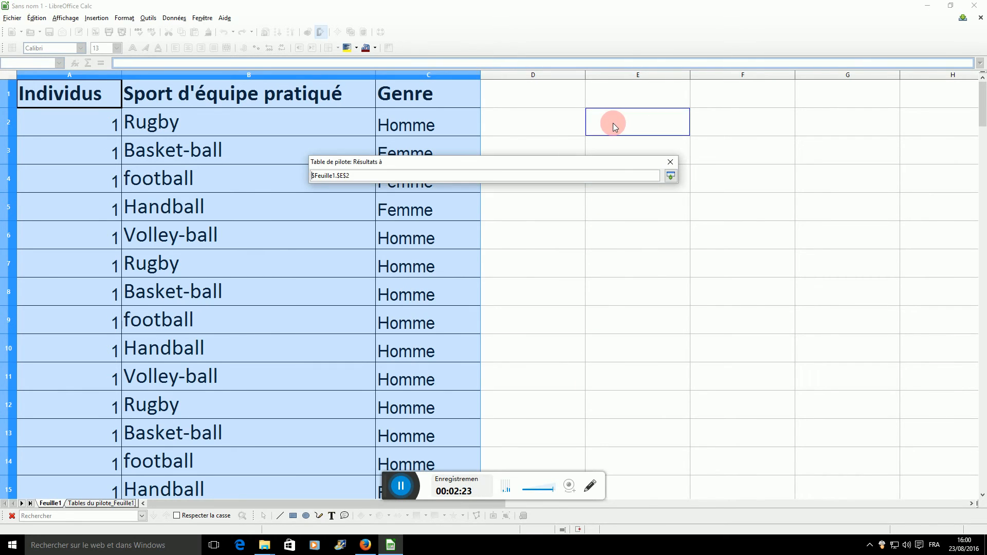
click(670, 178)
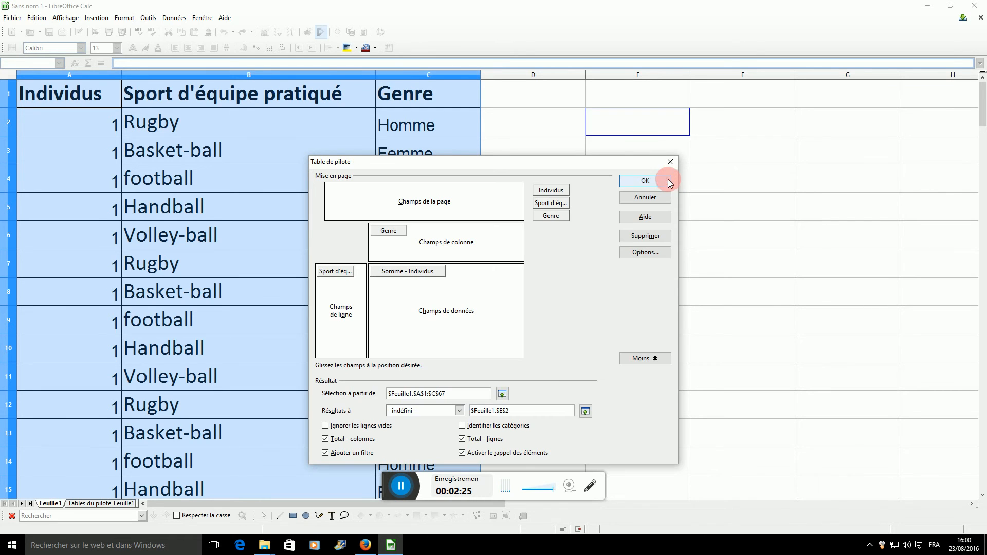
click(640, 184)
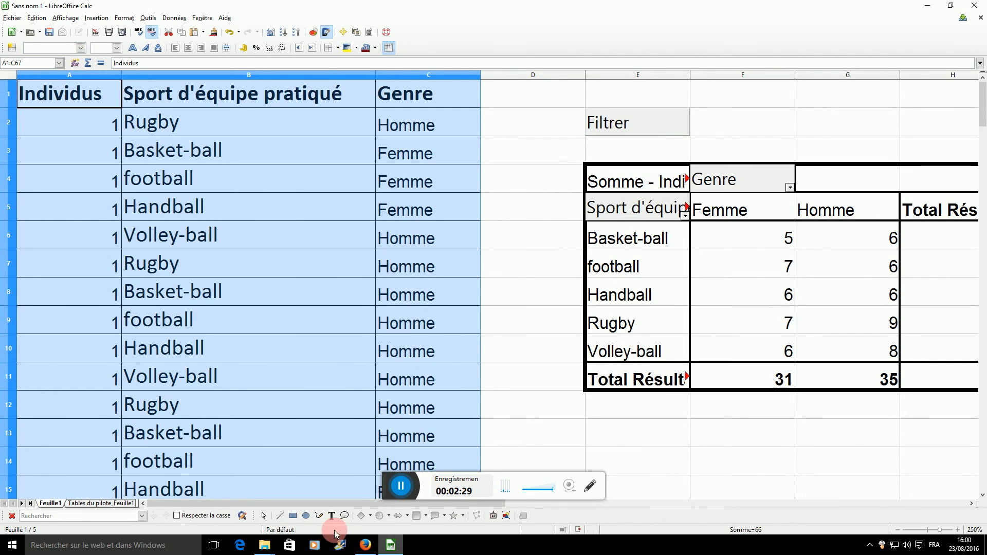
Edit the pivot table's layout to remove Genre from the column fields.
drag(271, 503, 420, 502)
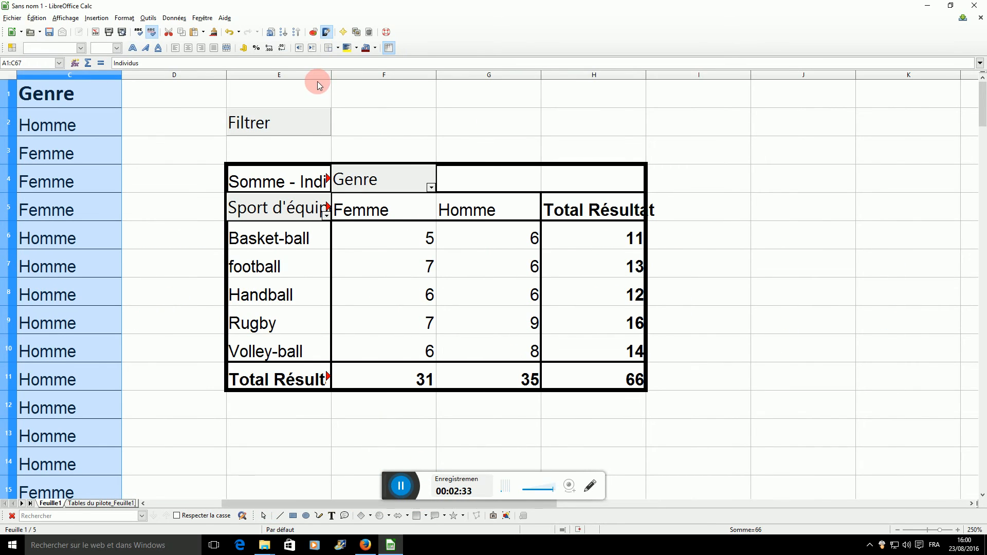
right_click(255, 184)
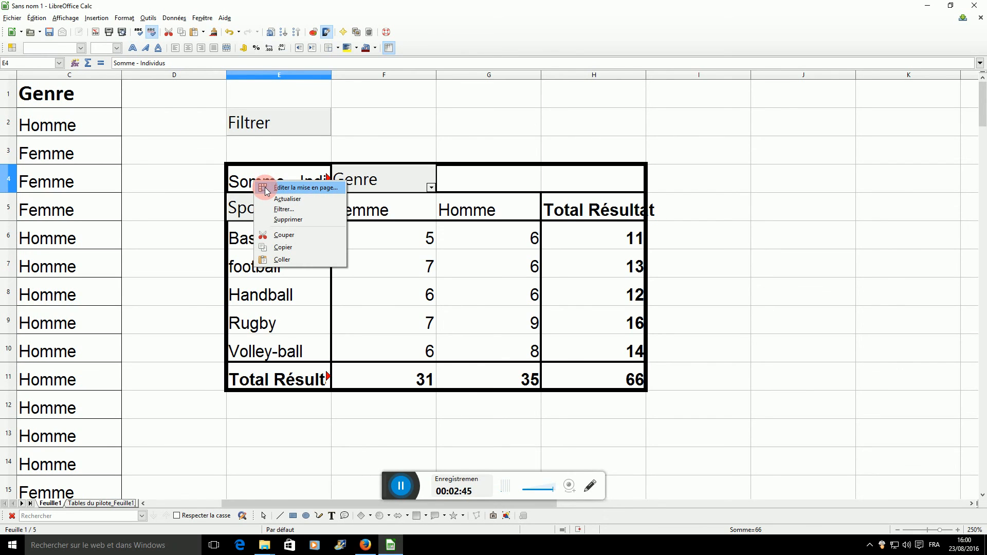
click(264, 187)
drag(380, 233, 556, 230)
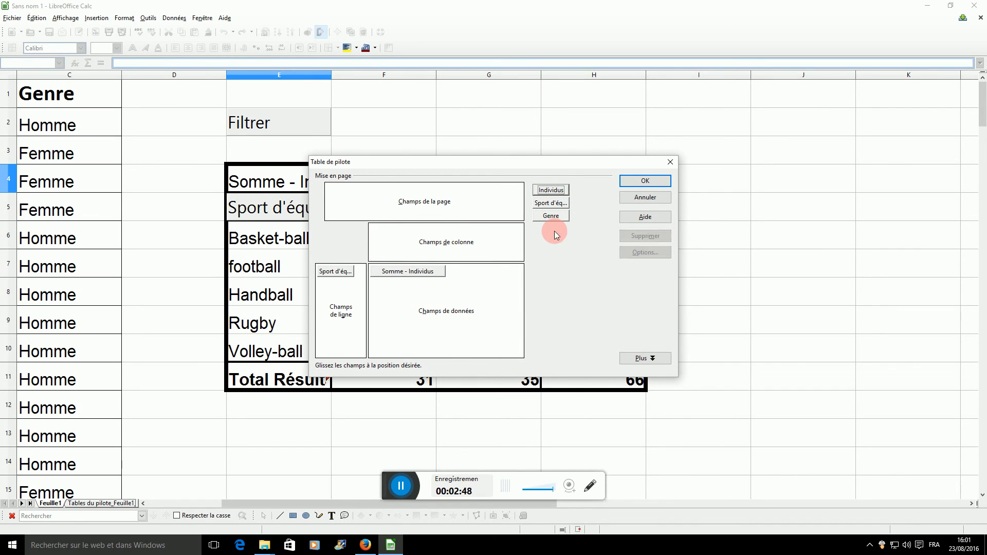
click(633, 181)
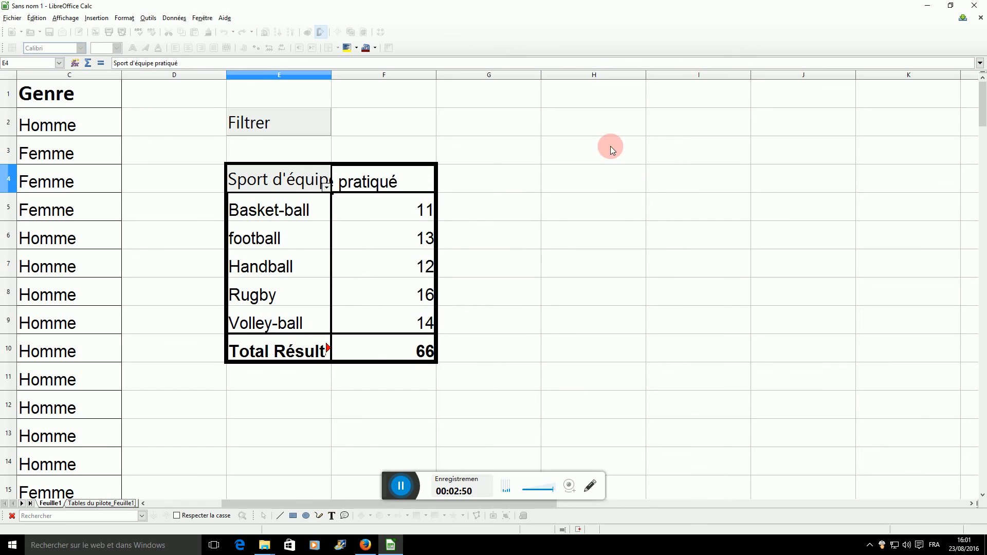
Widen column E to fit the Sport d'équipe pratiqué heading and select the Volley-ball row of the pivot table.
drag(333, 74, 411, 85)
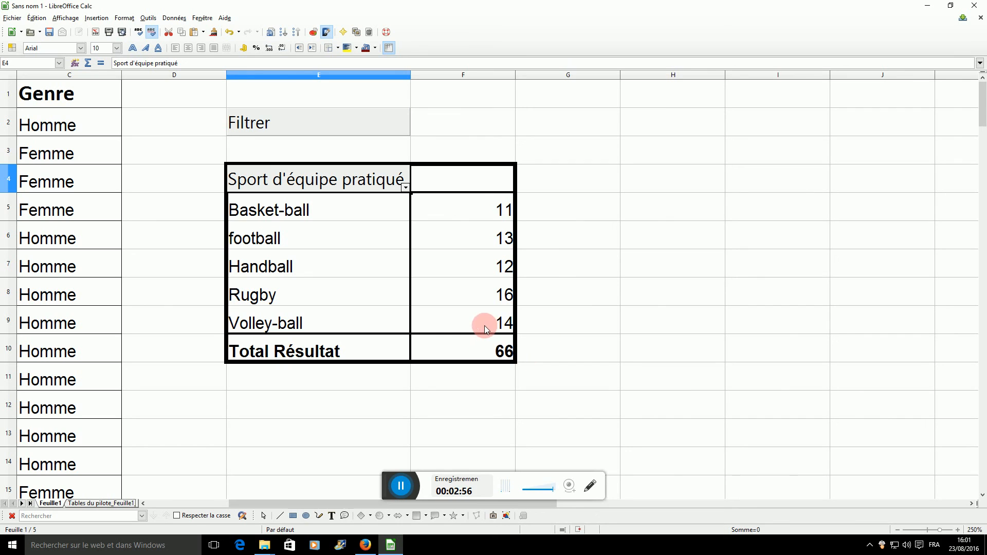
drag(390, 323, 457, 322)
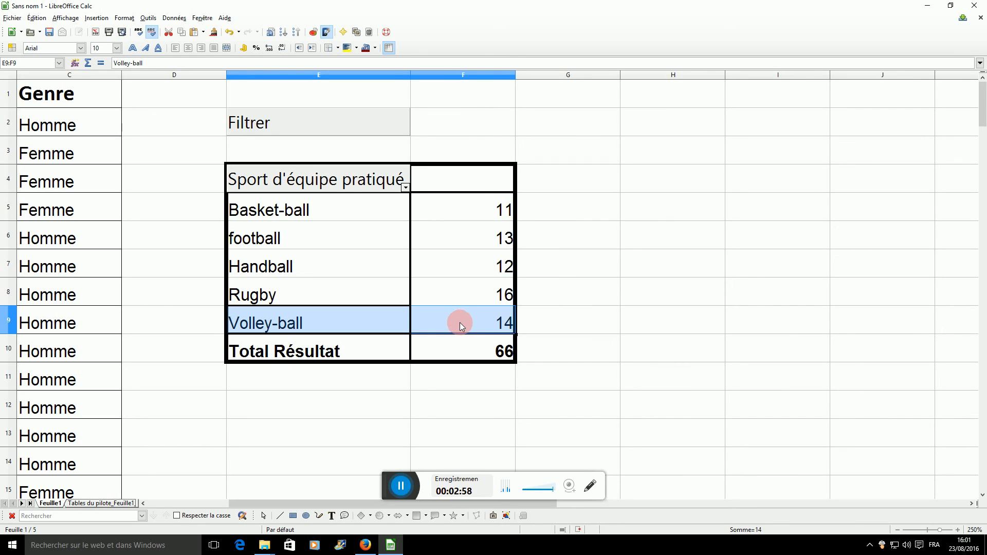